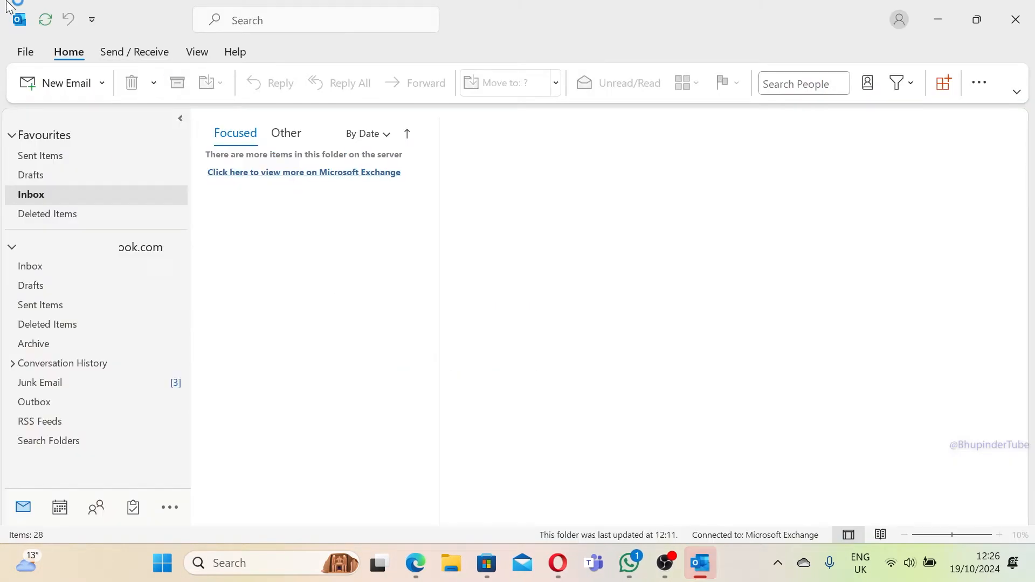
Begin adding the Yahoo address via File > Add Account and connect, reaching the IMAP password prompt.
left_click(30, 48)
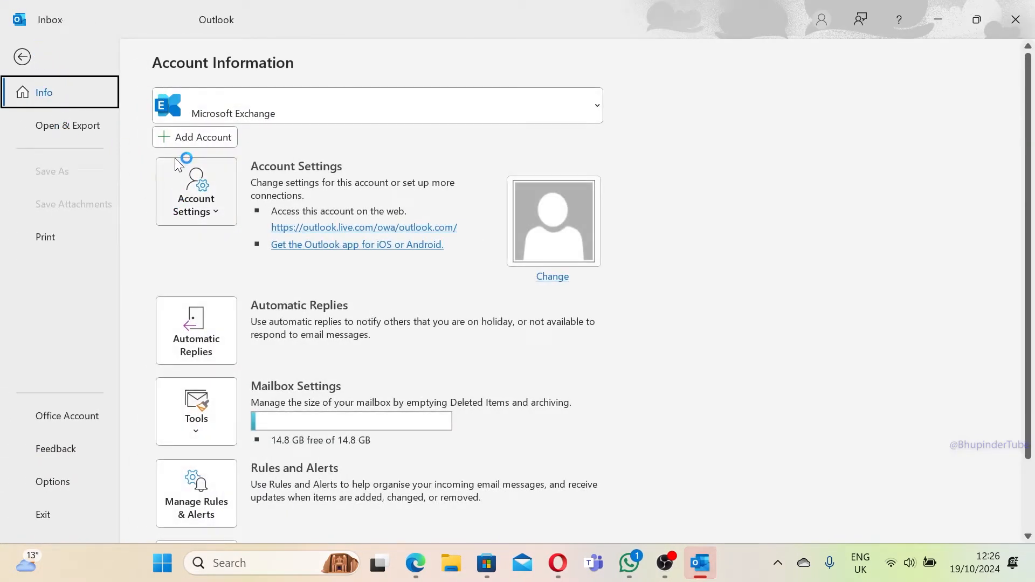
left_click(195, 139)
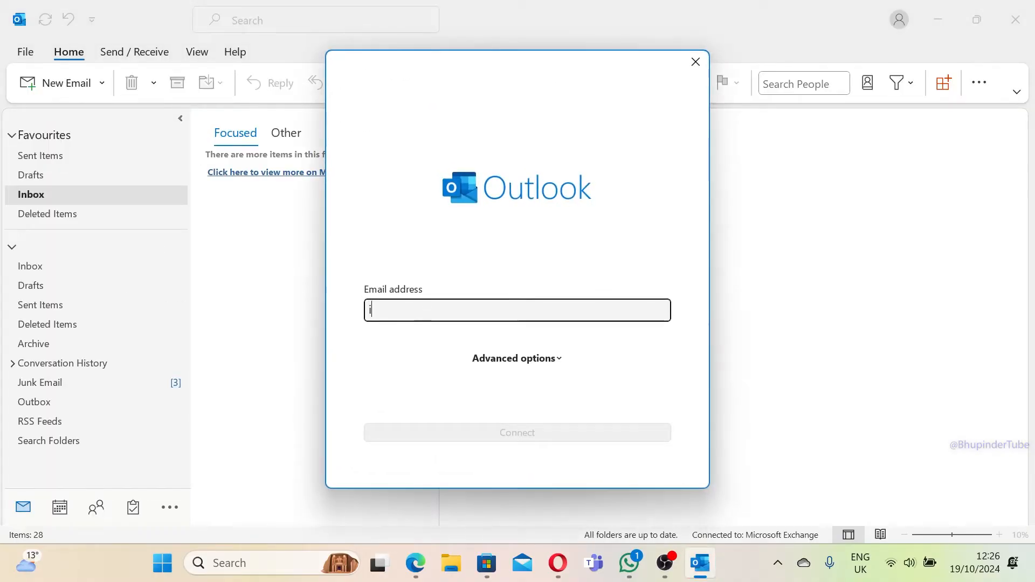
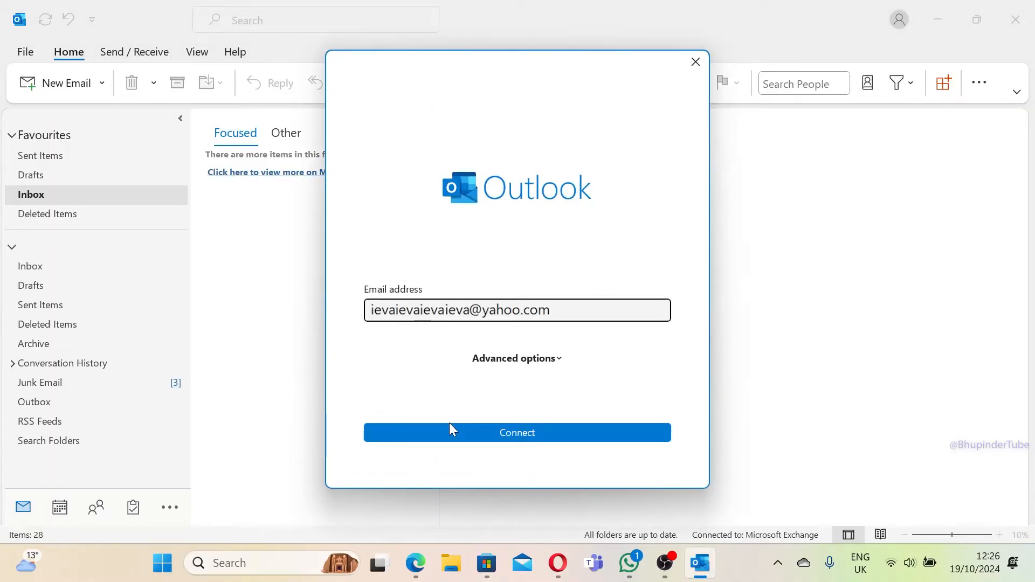
left_click(449, 429)
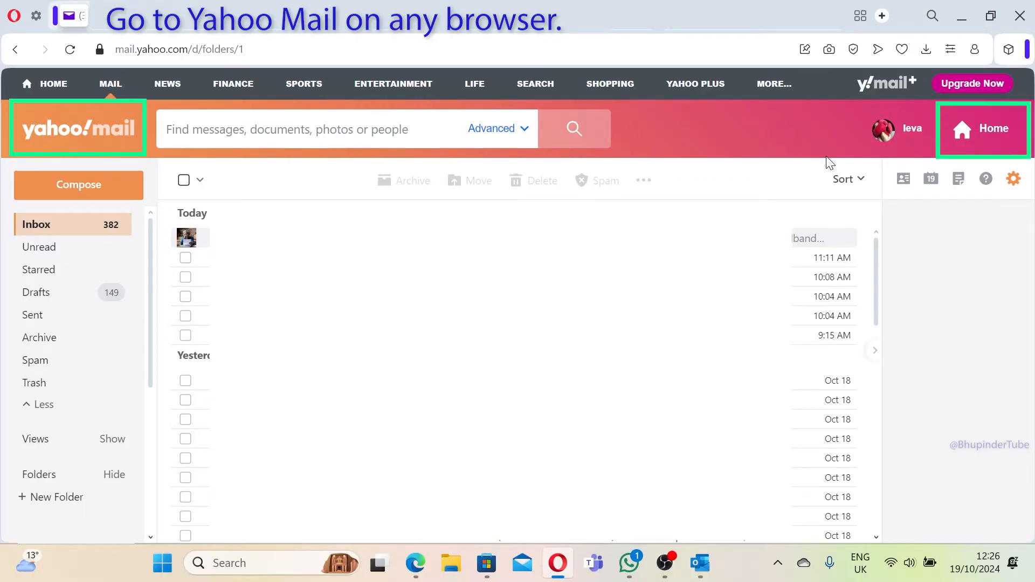
Reach the Yahoo account settings from the avatar menu, re-verifying the sign-in with Next.
left_click(987, 136)
mouse_move(833, 101)
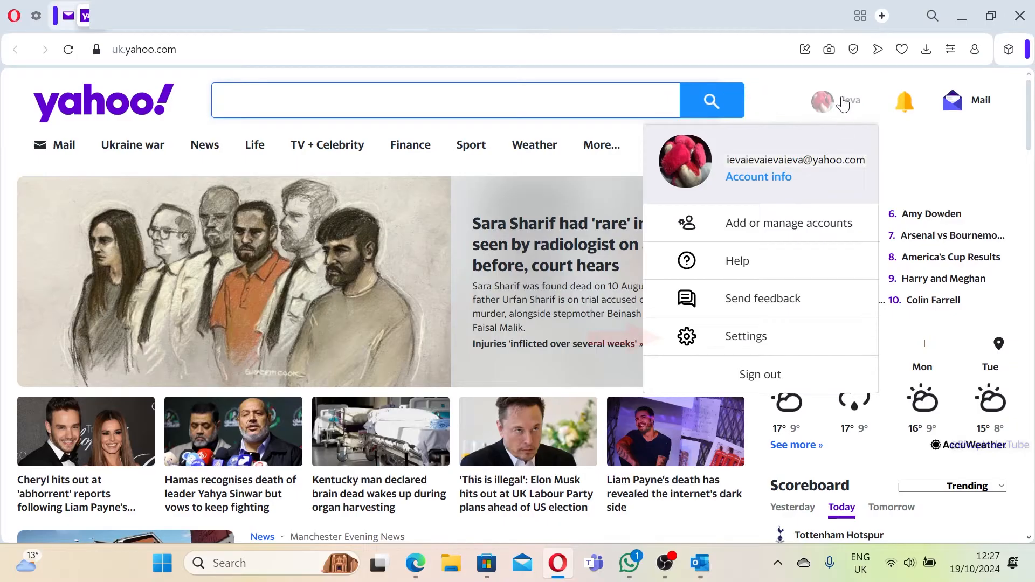
left_click(756, 346)
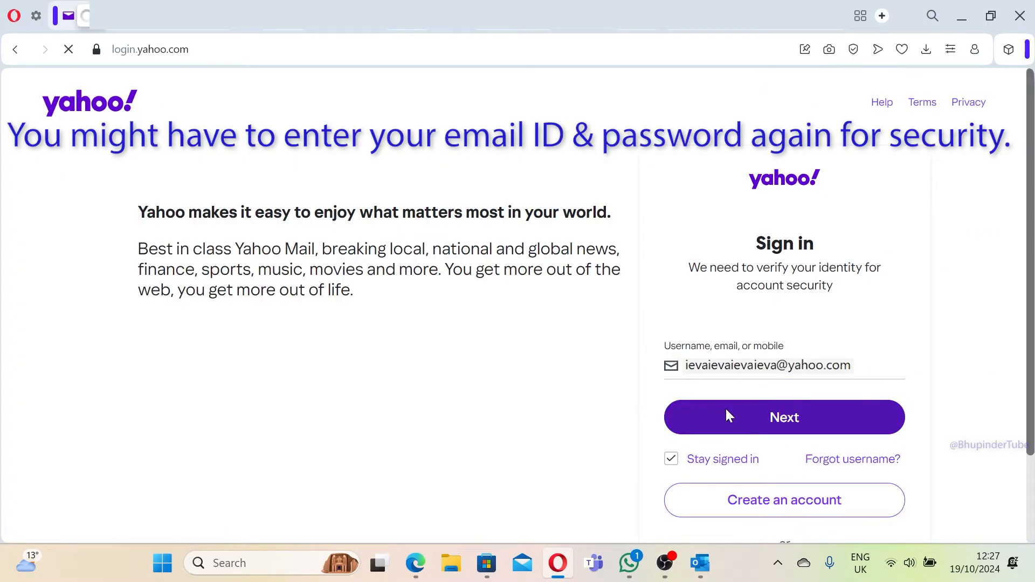
left_click(726, 406)
left_click(709, 409)
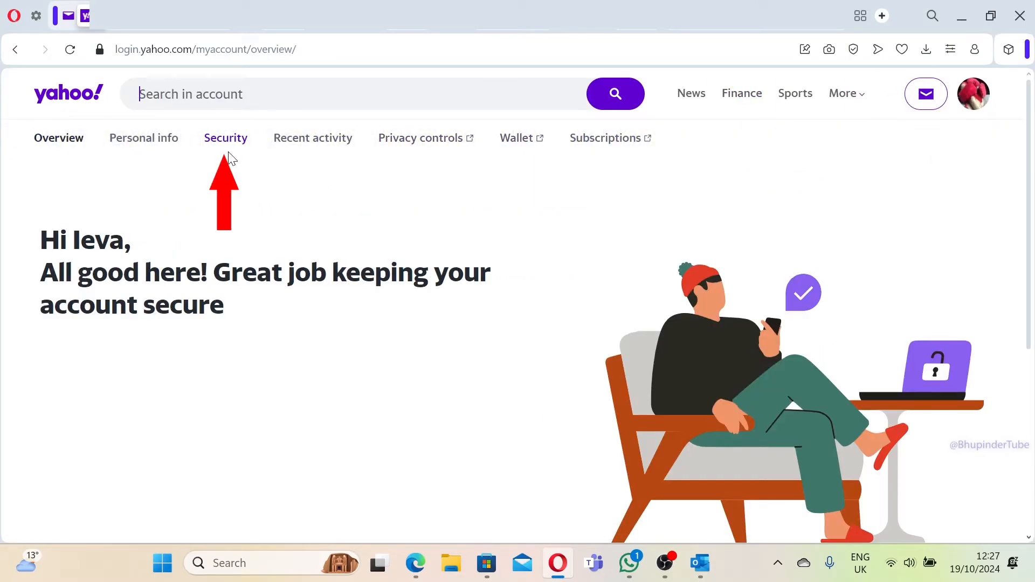
Show the Security settings and start Generate app password under How you sign in.
left_click(228, 151)
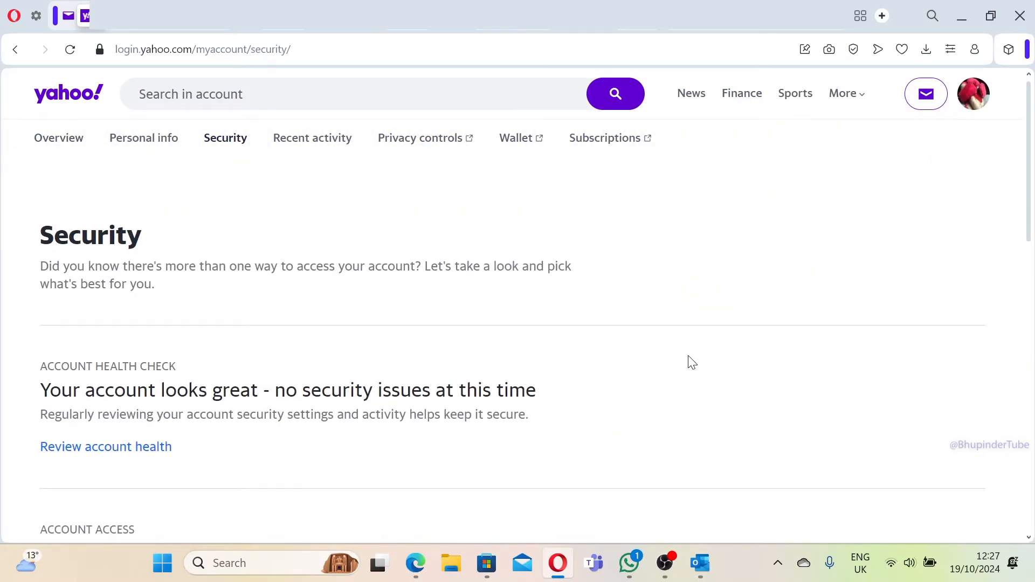
scroll(691, 361, "down", 1)
scroll(691, 364, "down", 2)
scroll(691, 366, "down", 1)
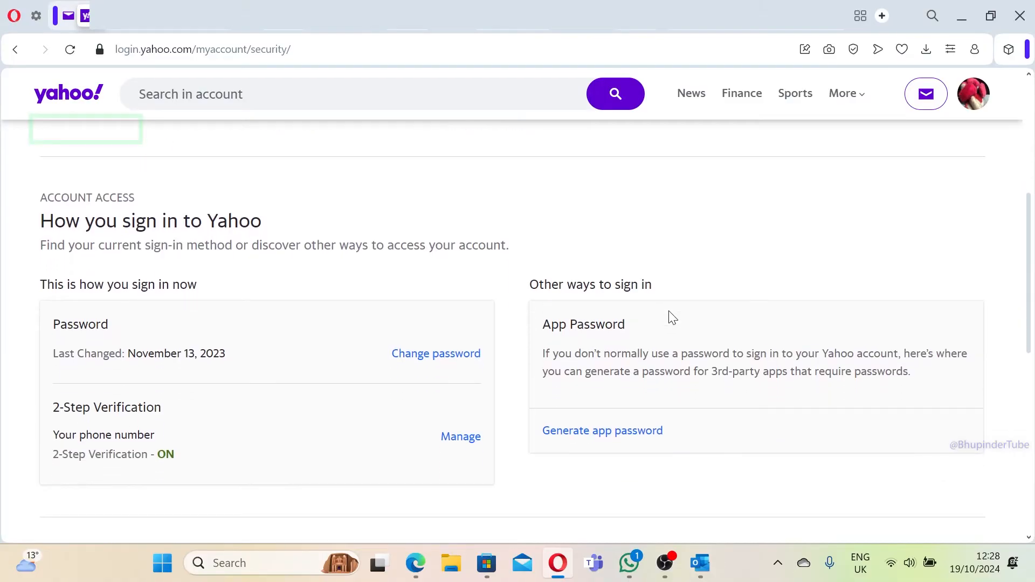
scroll(669, 316, "down", 1)
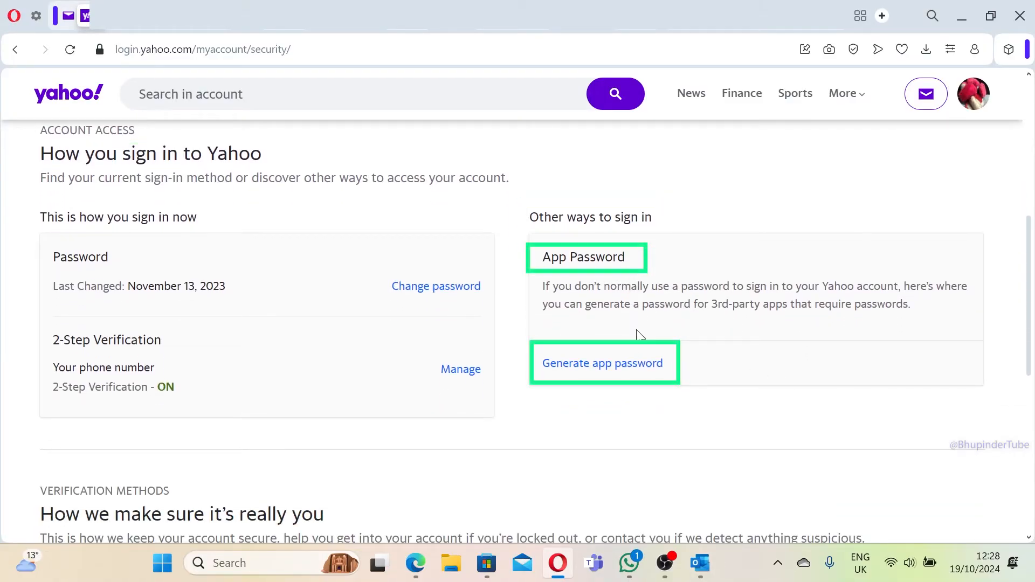
Generate an app password named Outlook and copy it to the clipboard.
left_click(599, 368)
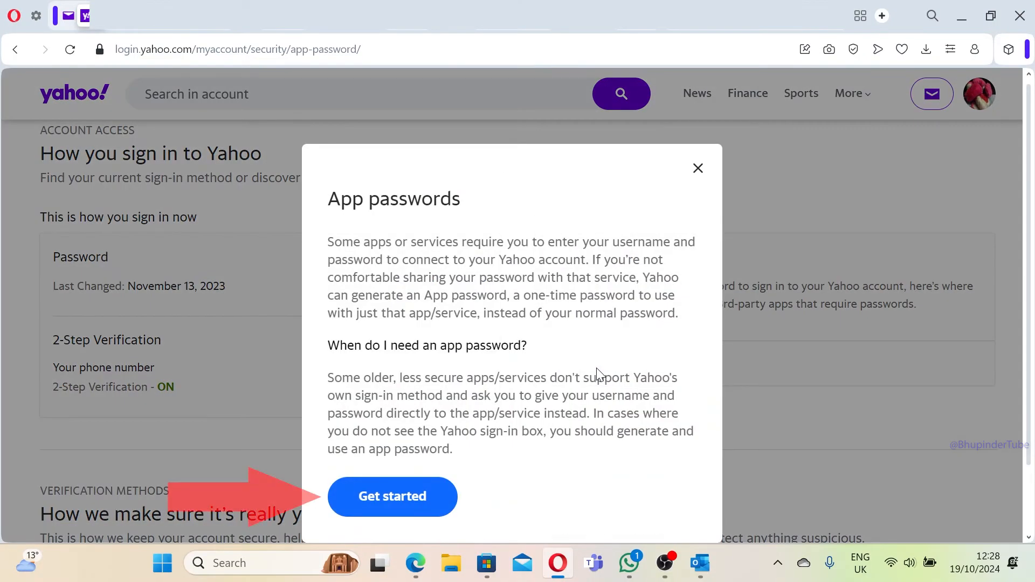
left_click(446, 506)
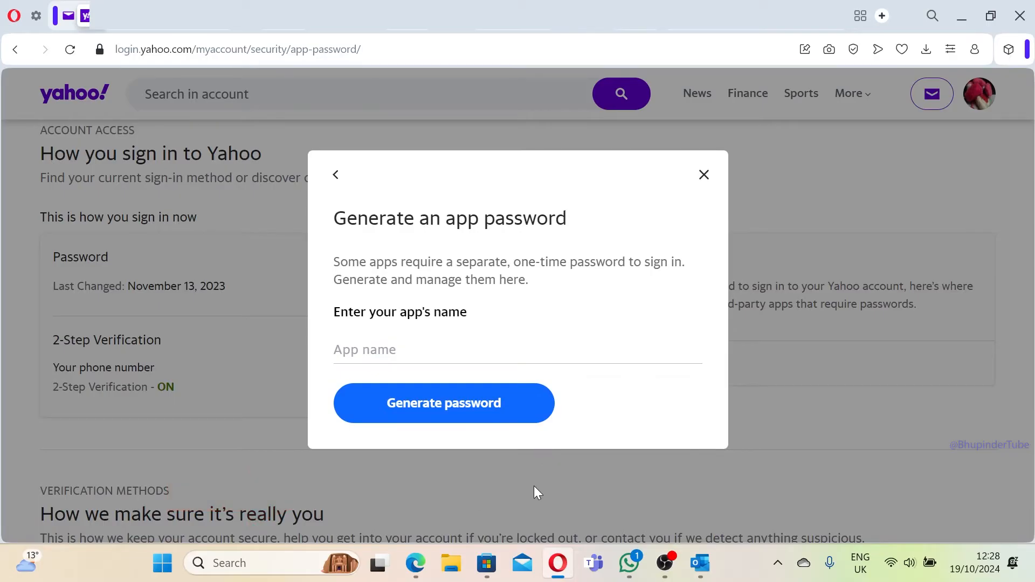
left_click(397, 350)
type("Outlo")
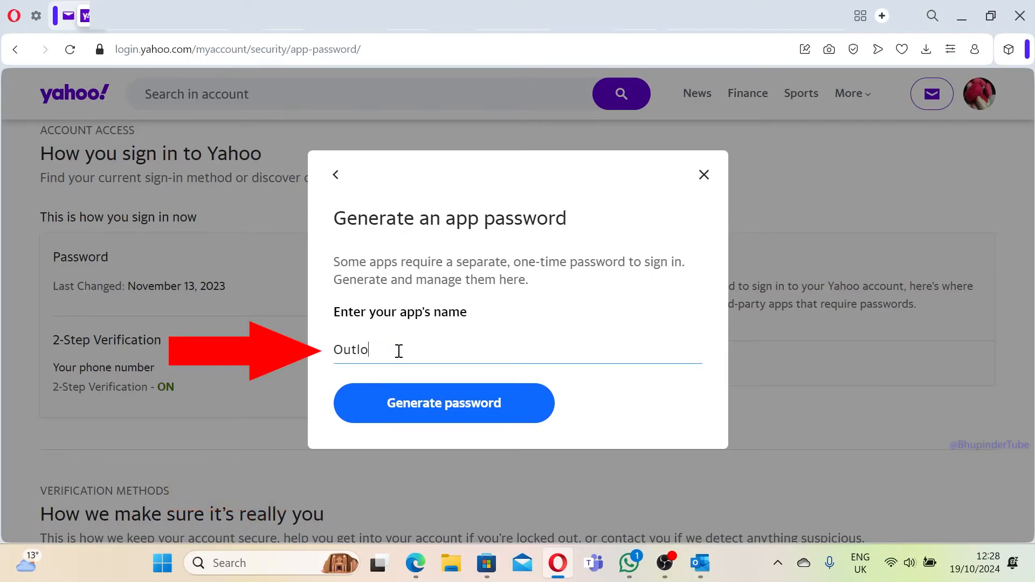
type("ok")
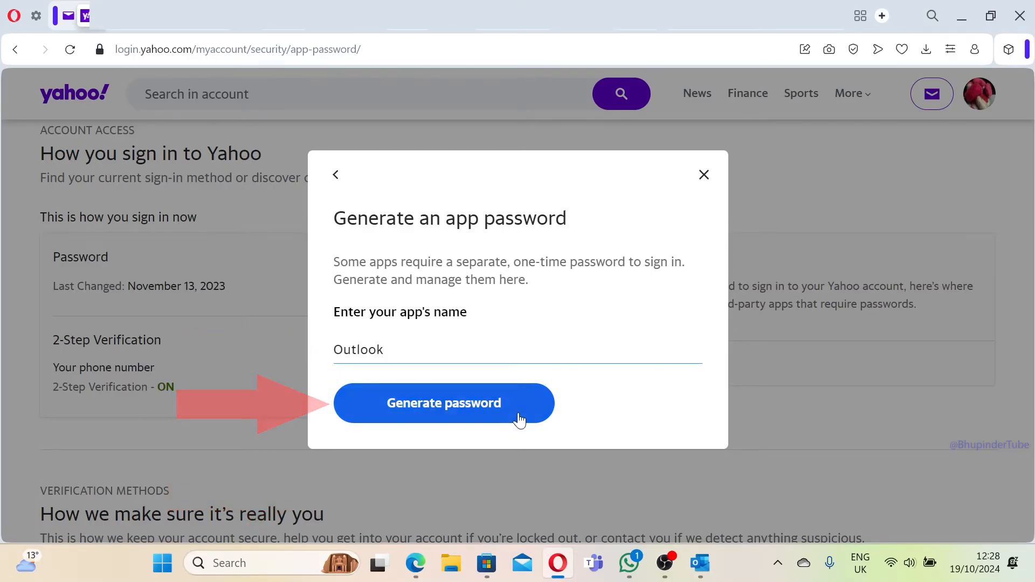
left_click(518, 419)
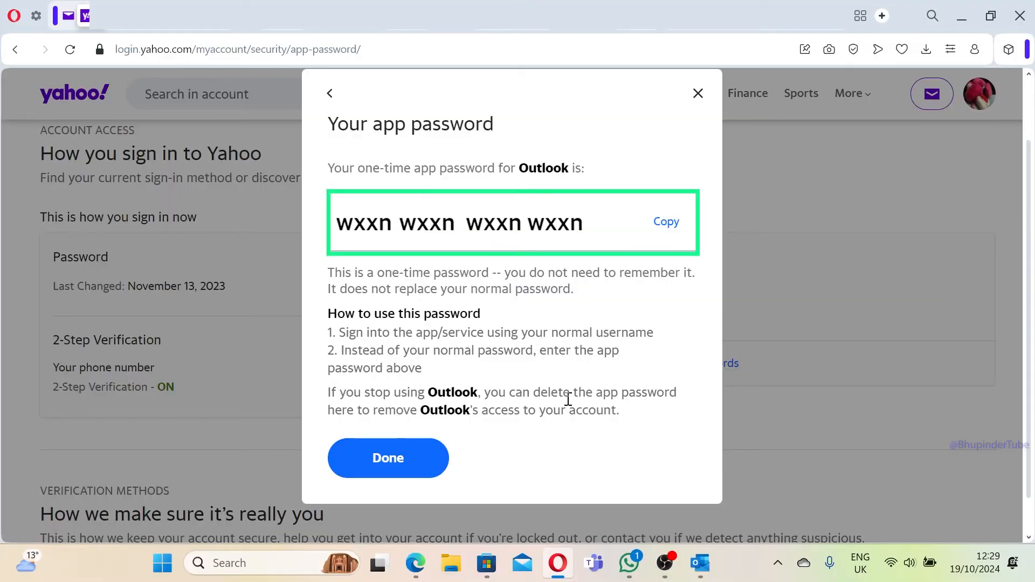
left_click(665, 225)
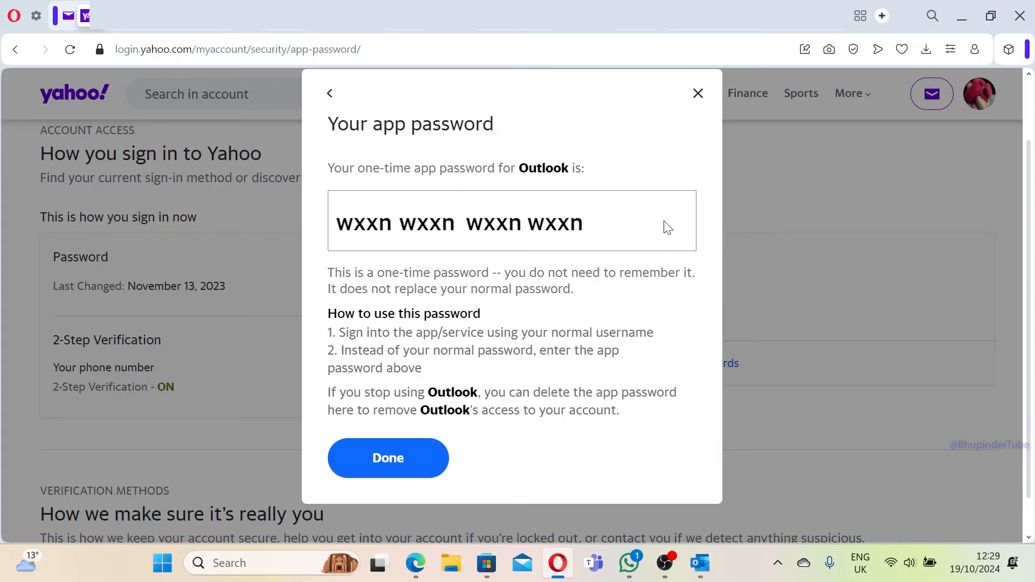
Paste the copied app password into Outlook's IMAP prompt and connect the Yahoo account.
left_click(702, 566)
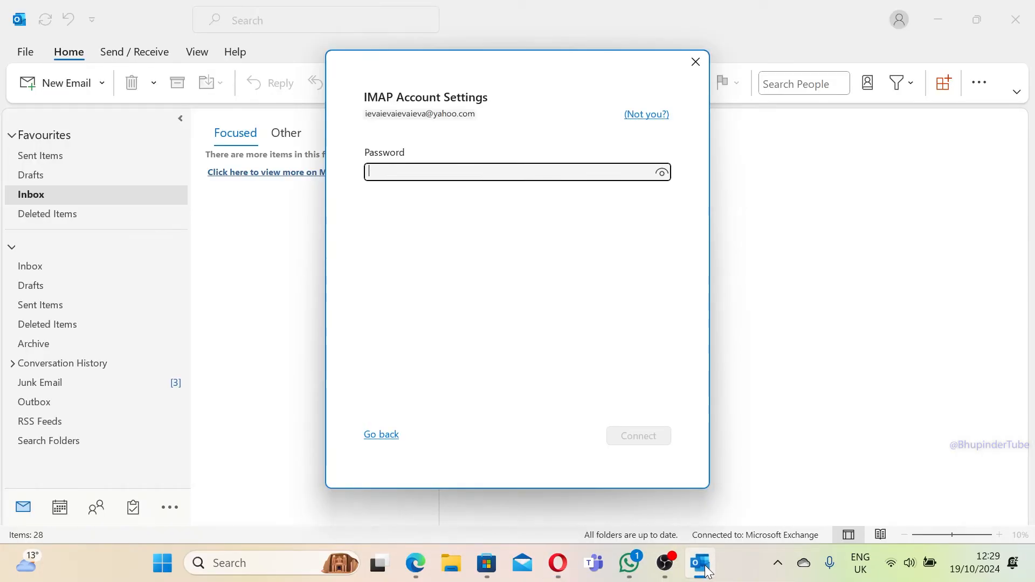
right_click(387, 170)
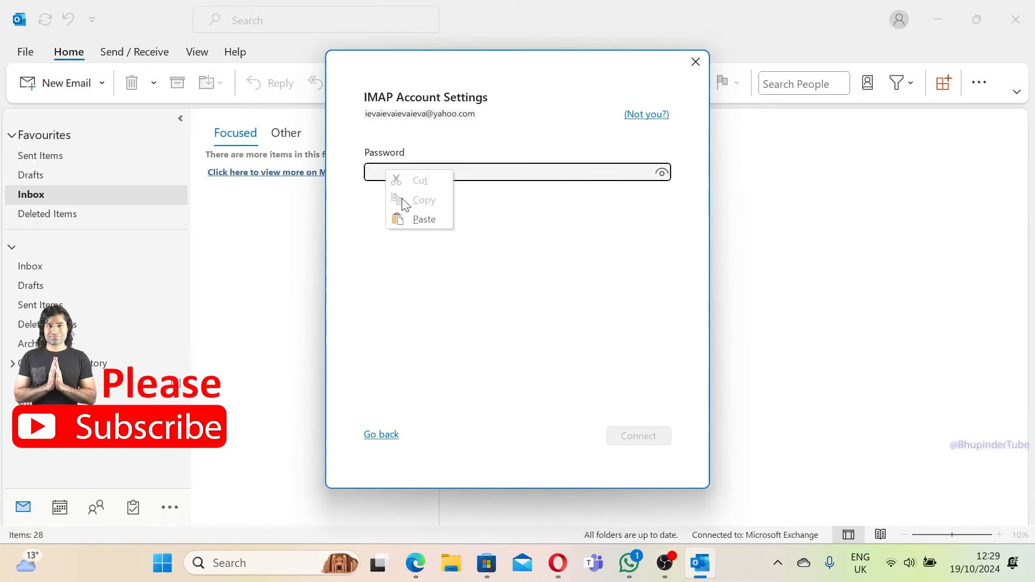
left_click(415, 220)
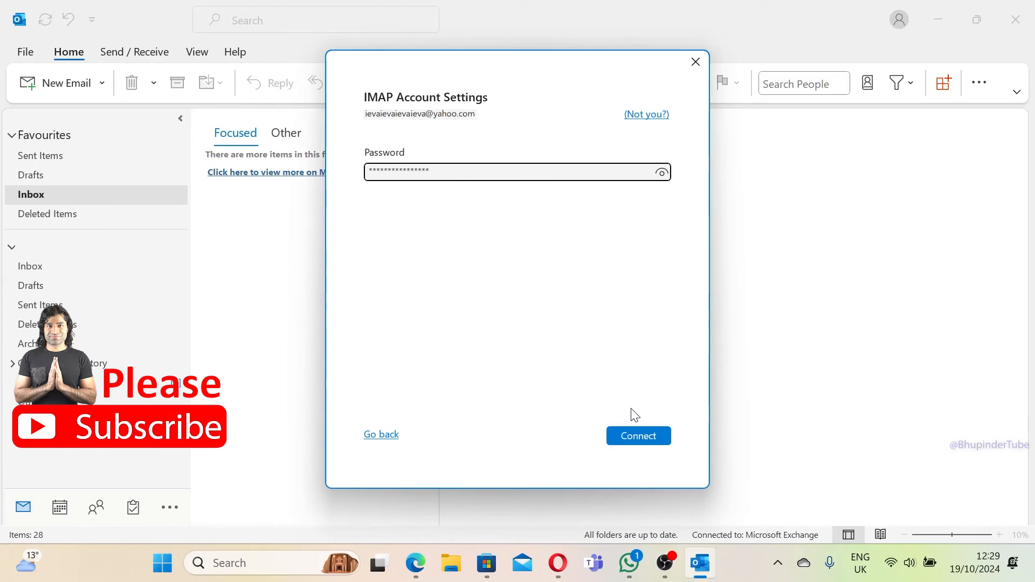
left_click(639, 440)
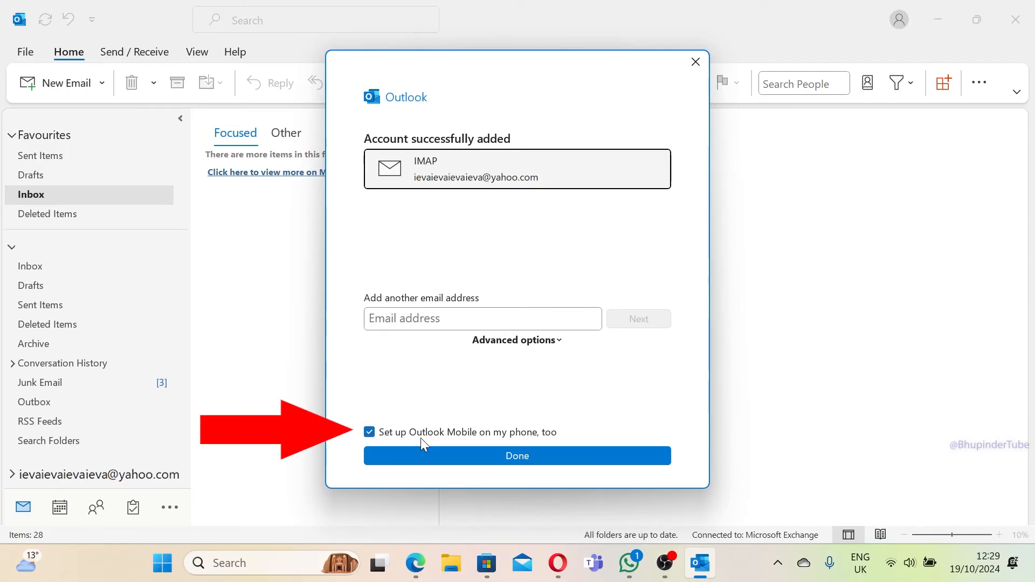
Uncheck Set up Outlook Mobile on my phone and finish setup with Done.
left_click(370, 433)
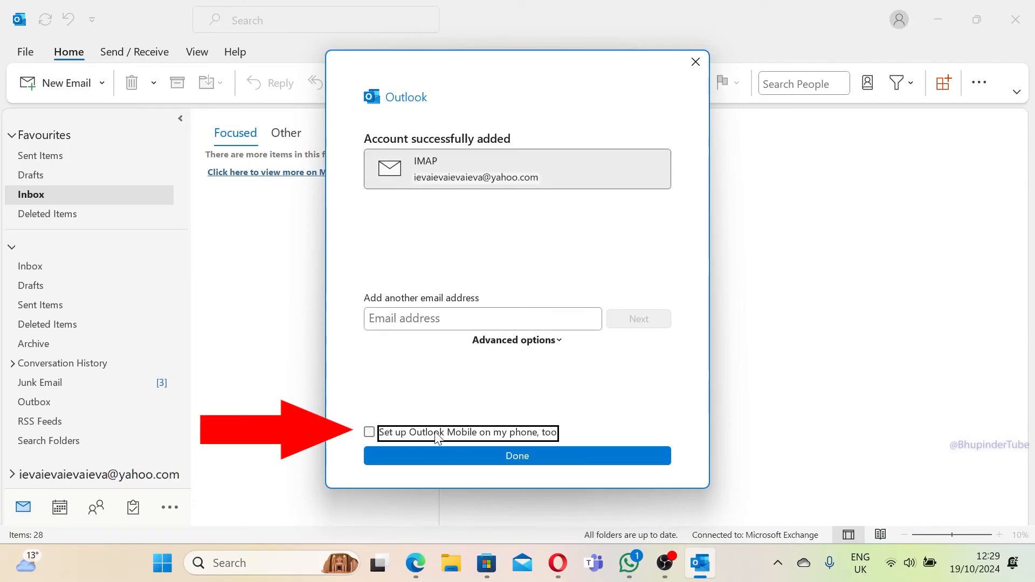
left_click(458, 456)
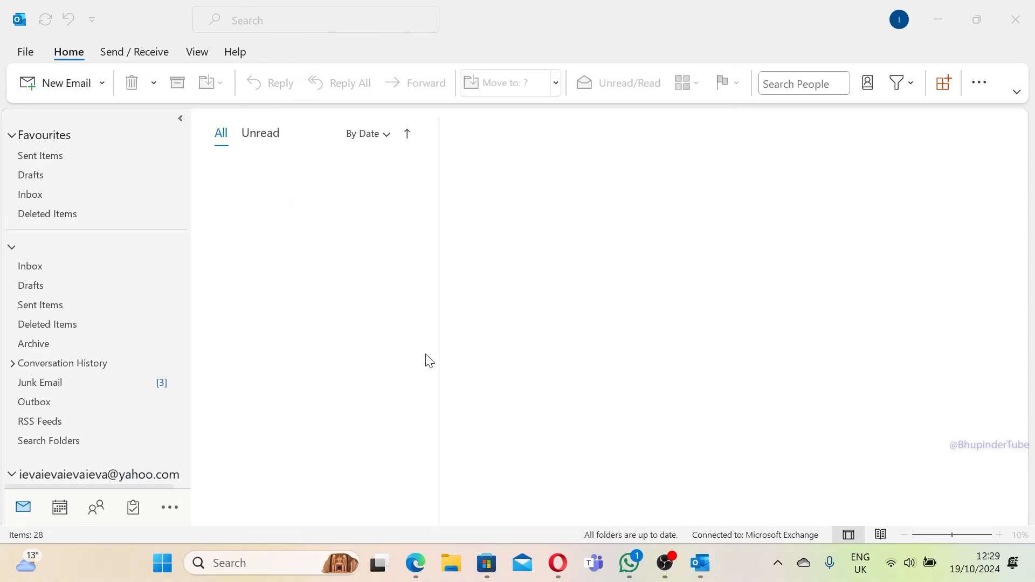